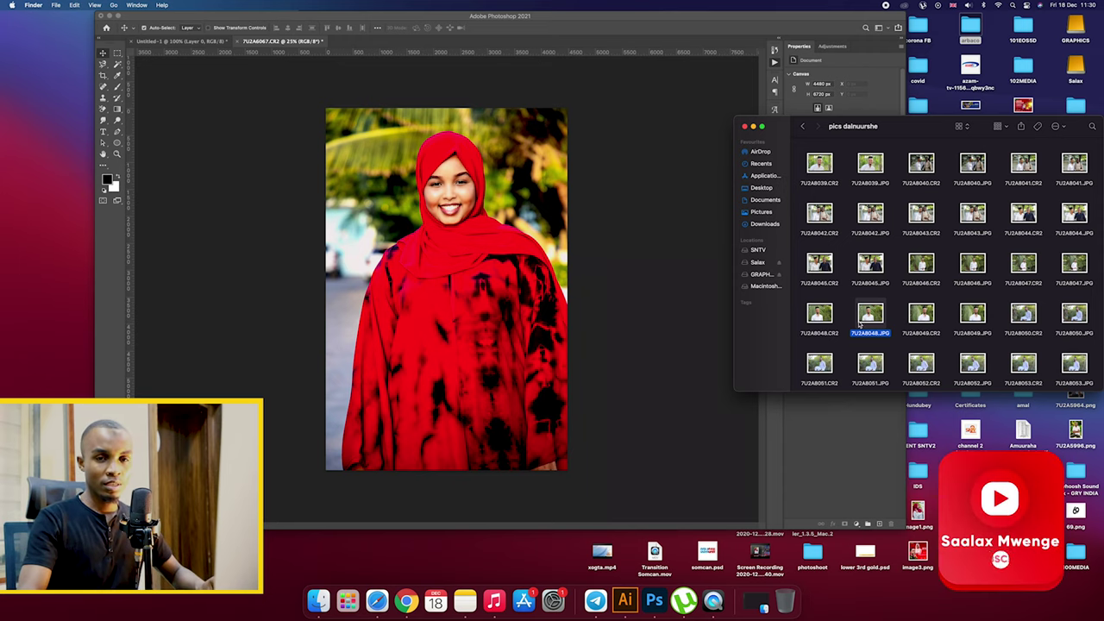
- Quick Look the 7U2A8048 and 7U2A8049 shoot photos in the Finder grid
scroll(860, 323, "down", 2)
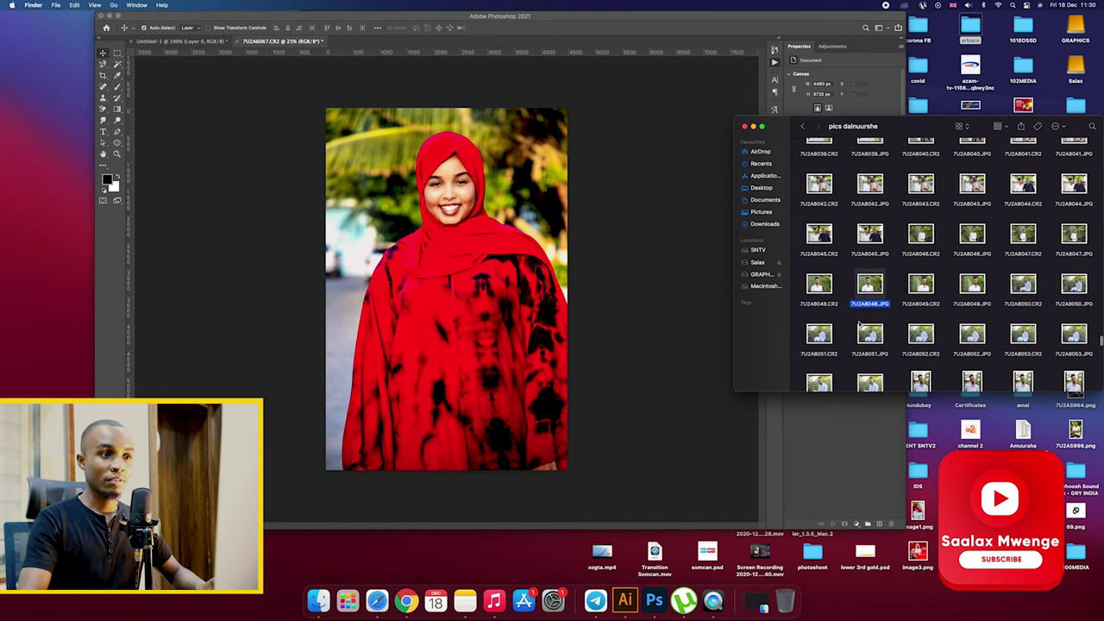
scroll(875, 321, "up", 5)
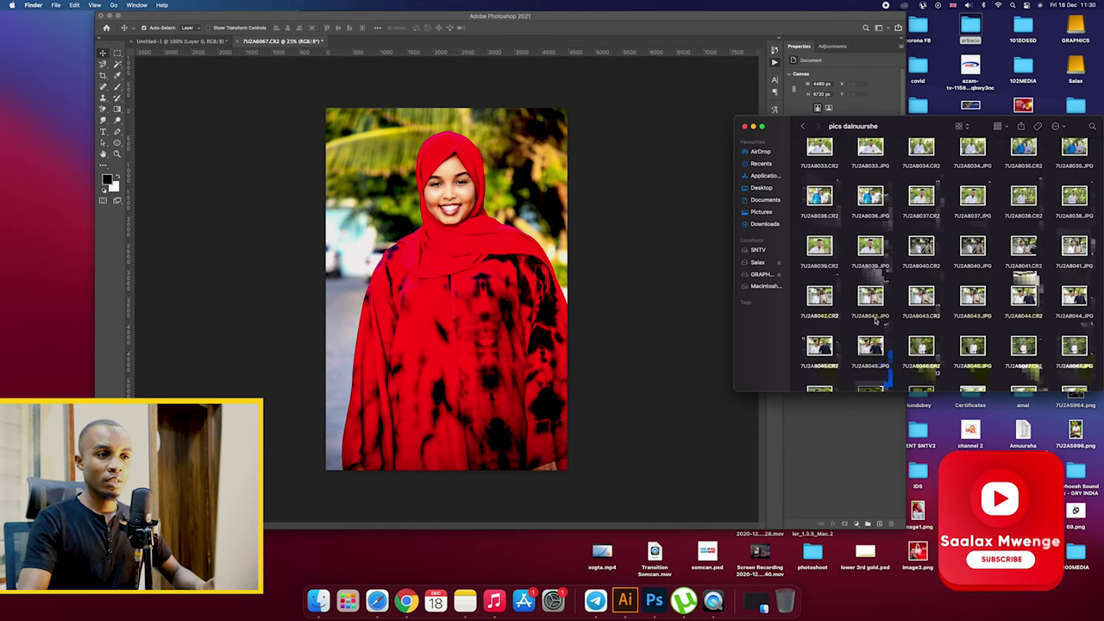
scroll(875, 321, "down", 3)
left_click(871, 371)
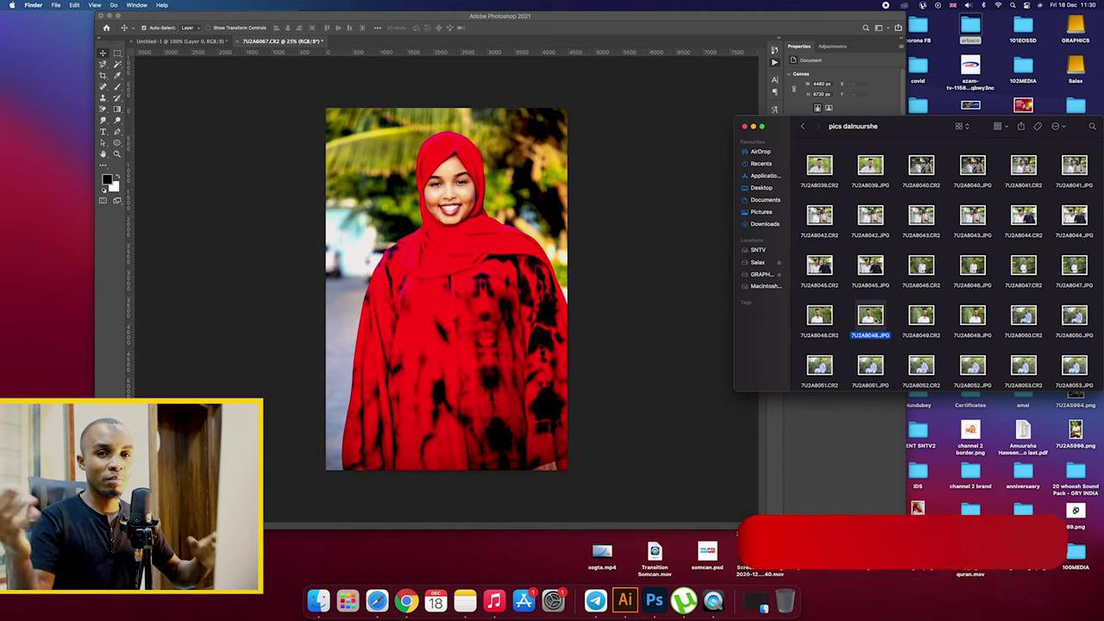
key("space")
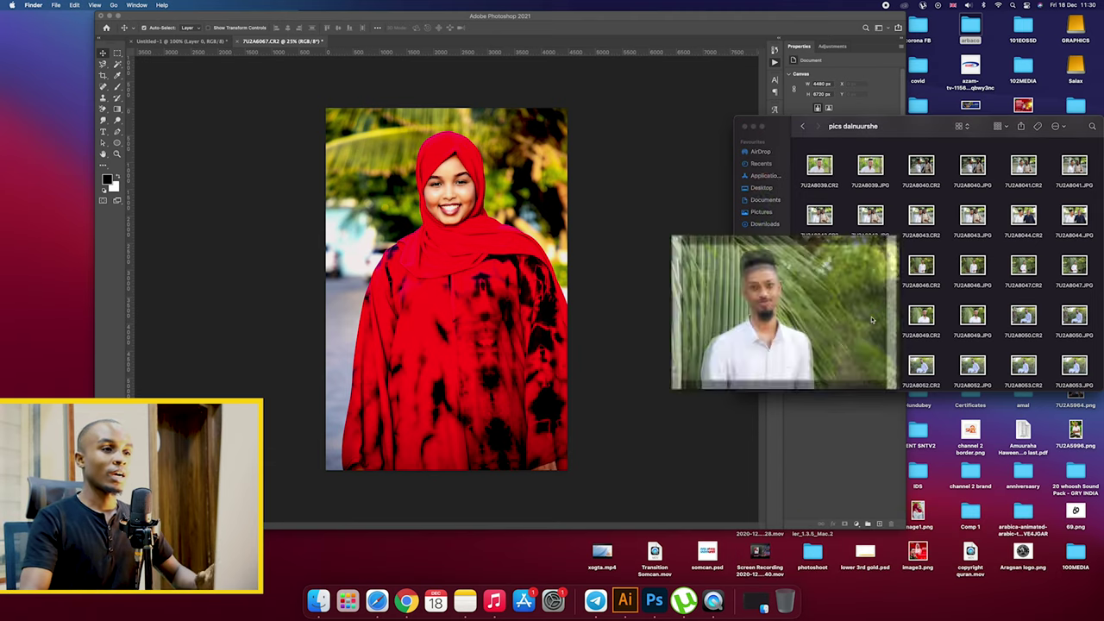
key("space")
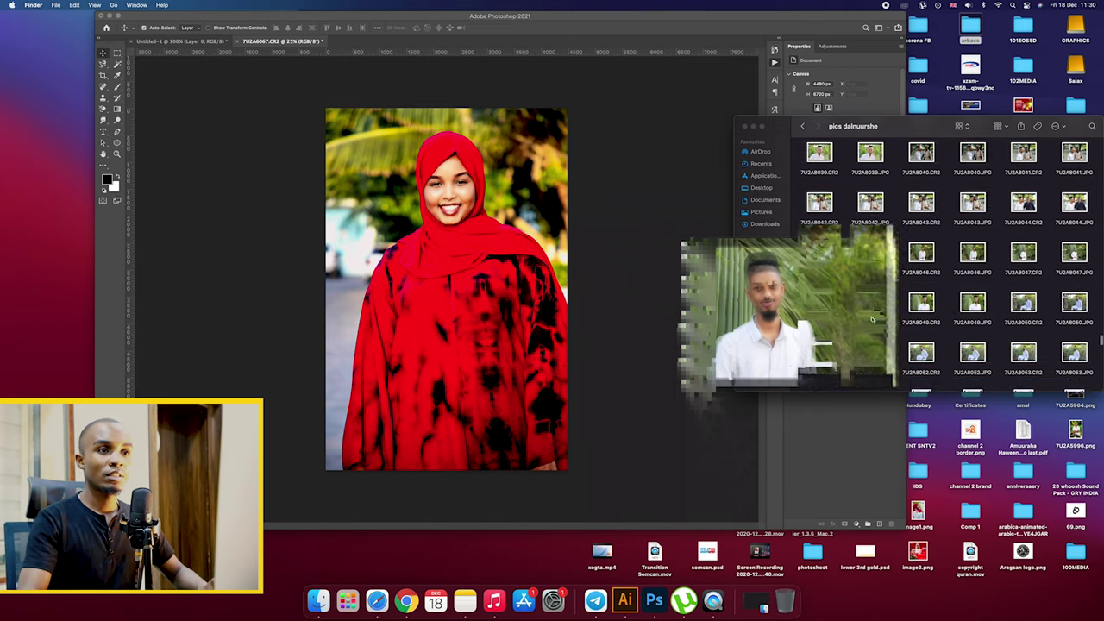
scroll(958, 313, "down", 2)
left_click(973, 285)
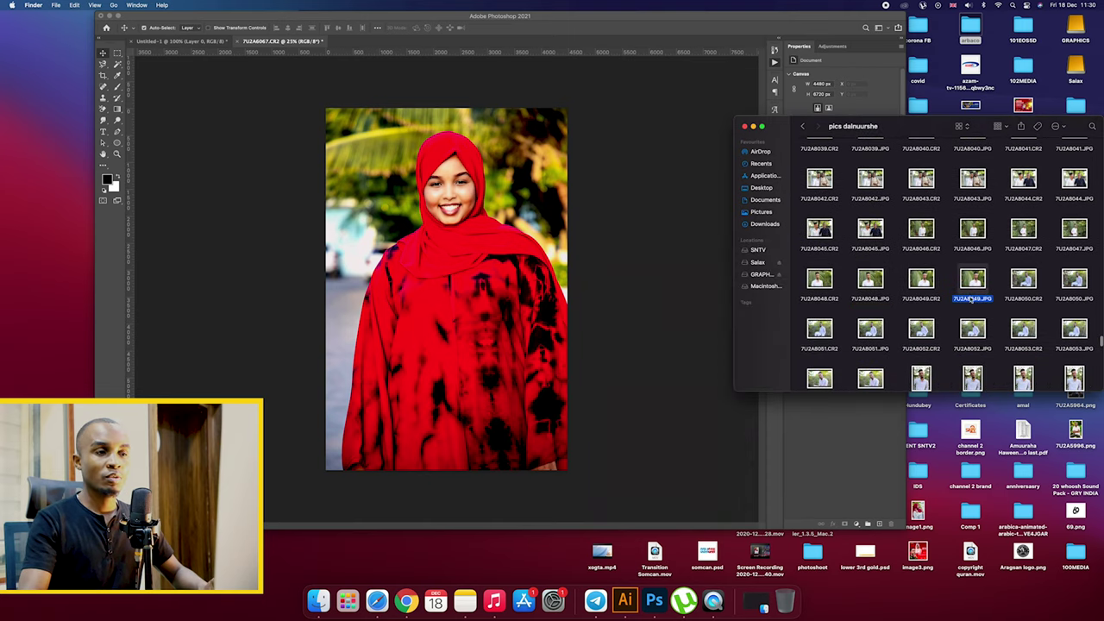
key("space")
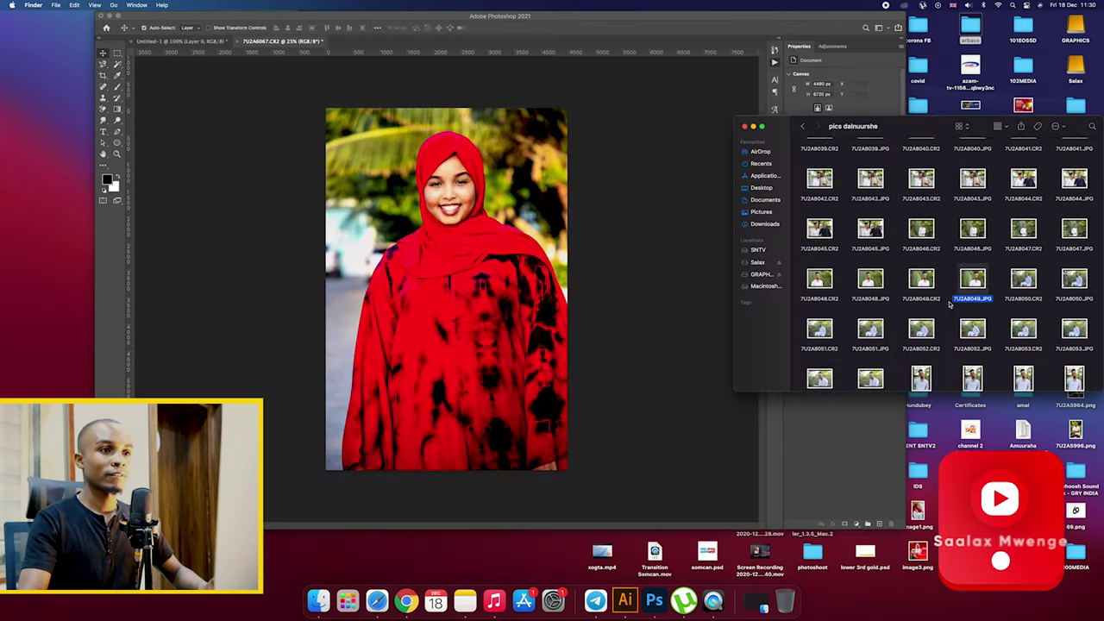
- Preview the smiling-man portrait 7U2A8060.JPG and leave it selected
scroll(949, 304, "up", 3)
scroll(950, 304, "up", 5)
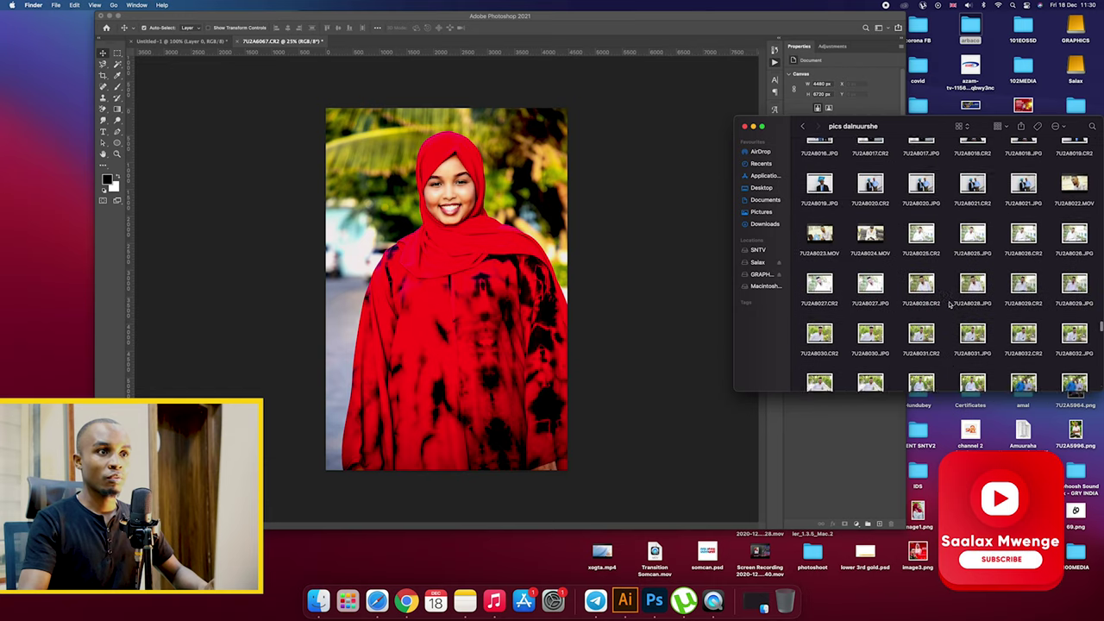
scroll(950, 304, "down", 6)
left_click(879, 276)
key("space")
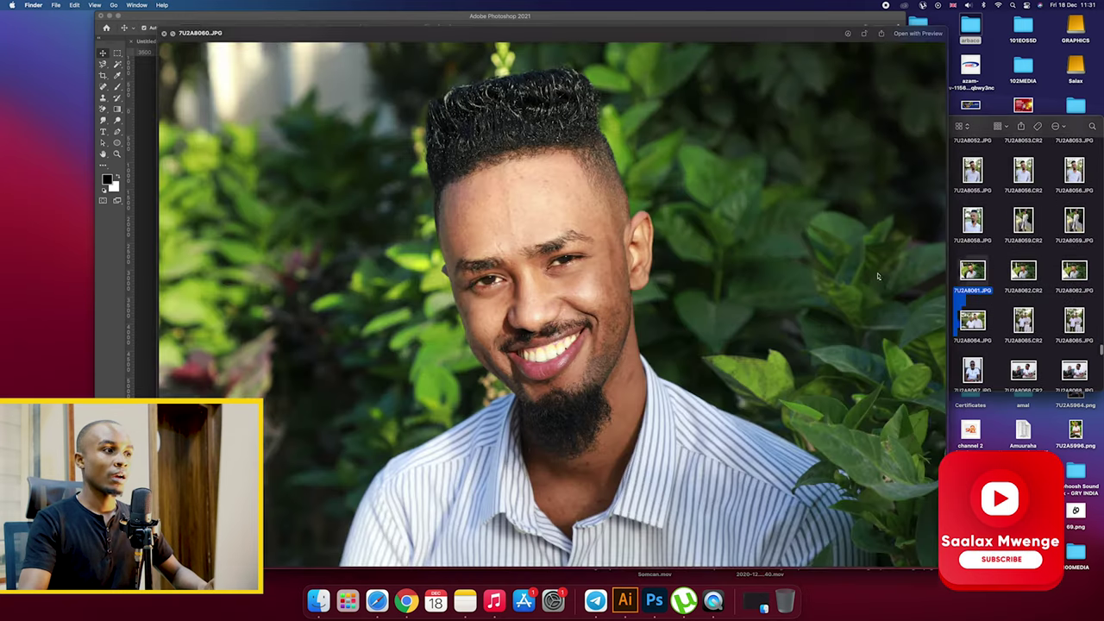
key("space")
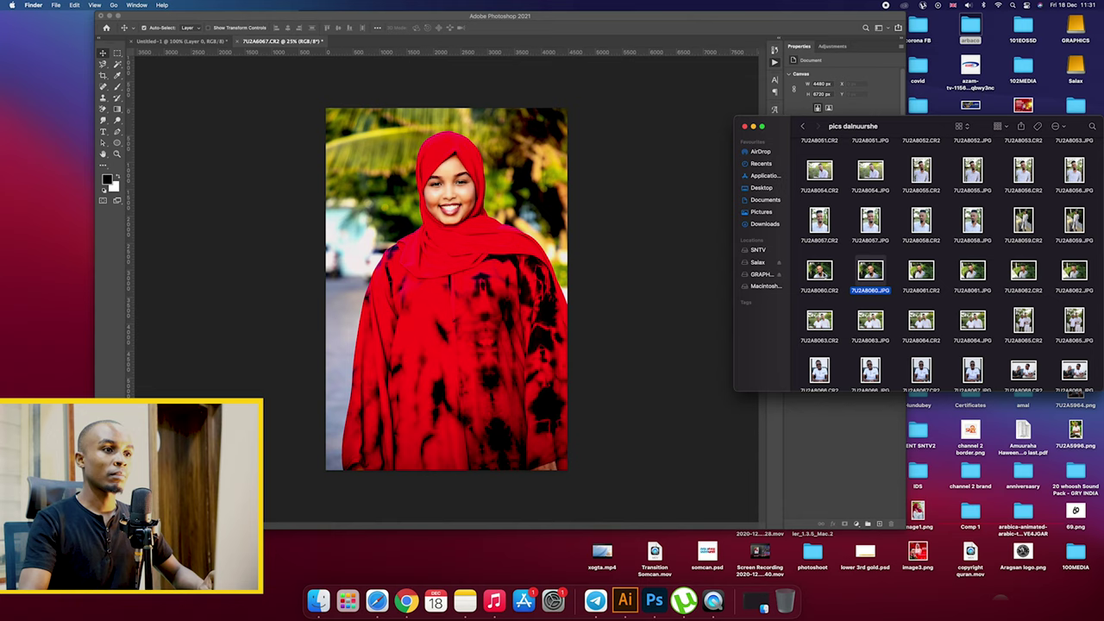
- Open 7U2A8060.CR2 with Photoshop 2021 so it loads in Camera Raw
right_click(826, 277)
mouse_move(843, 286)
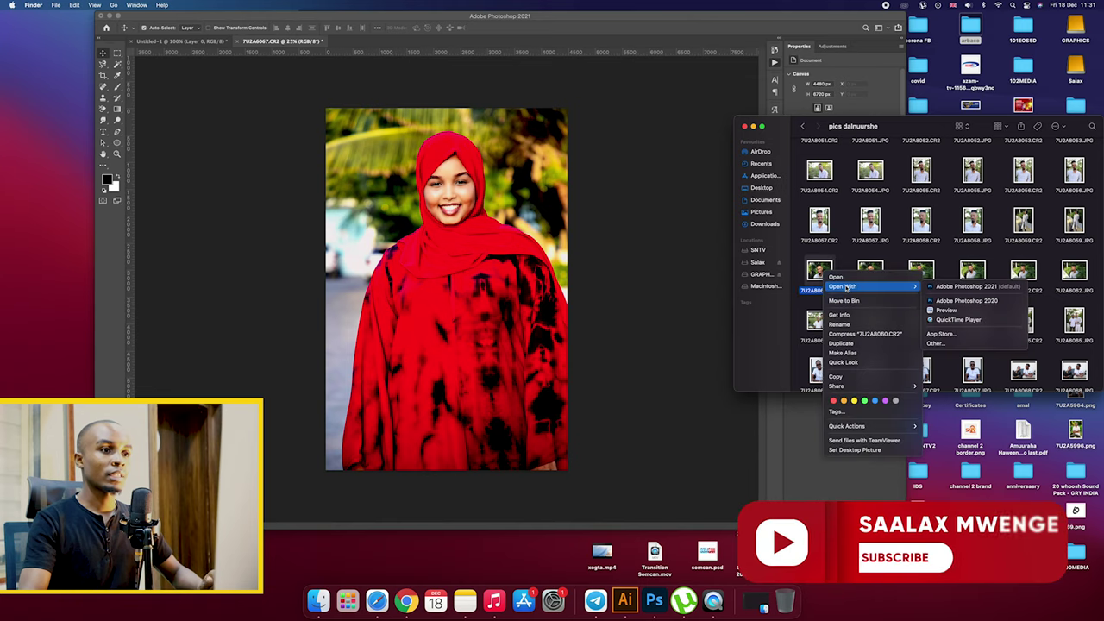
left_click(938, 289)
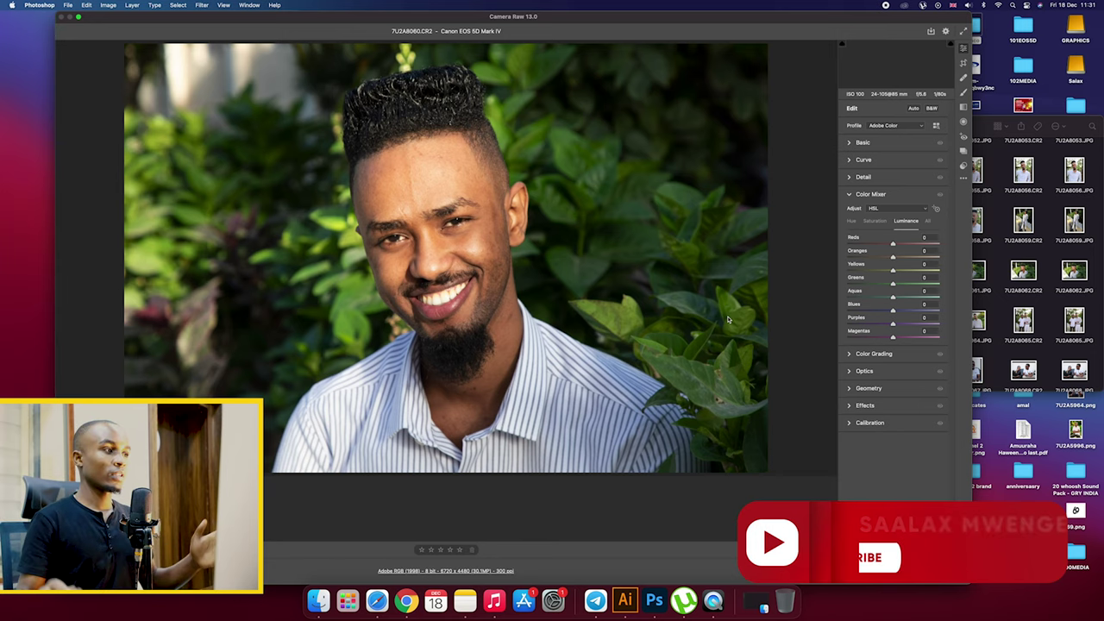
- Auto-tone the photo, then raise Shadows to +96 and lower Highlights to -88
left_click(914, 109)
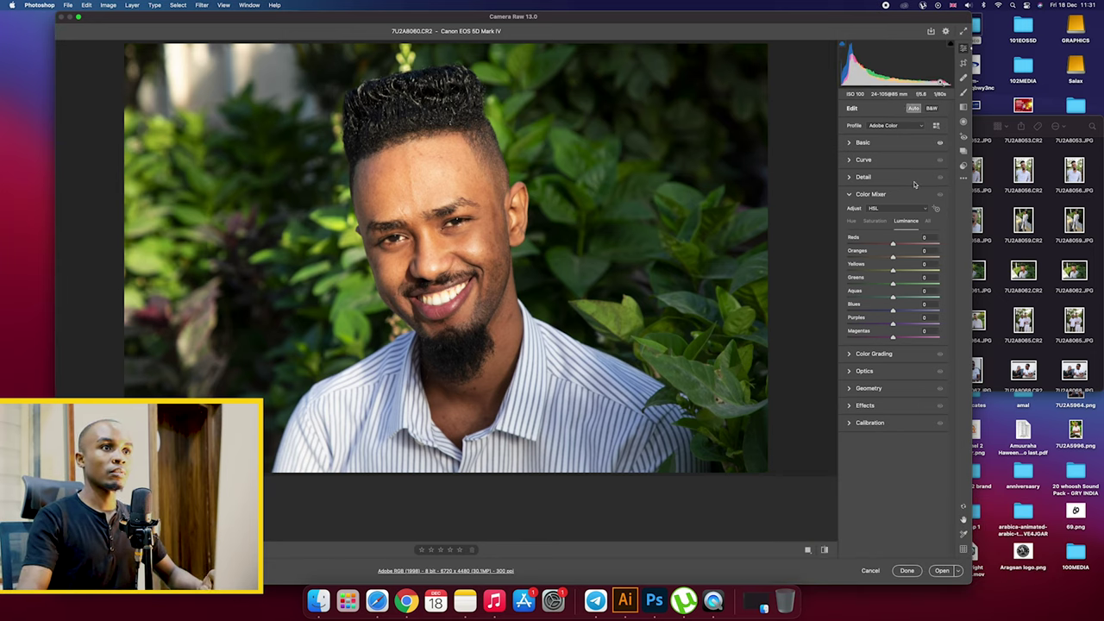
left_click(851, 144)
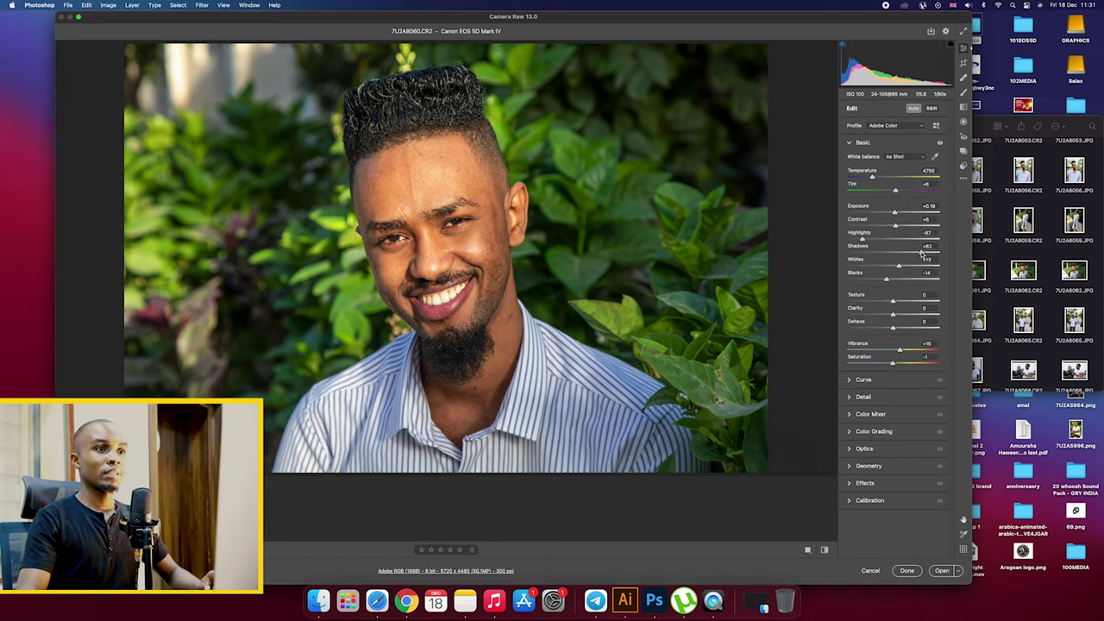
left_click_drag(929, 256, 939, 252)
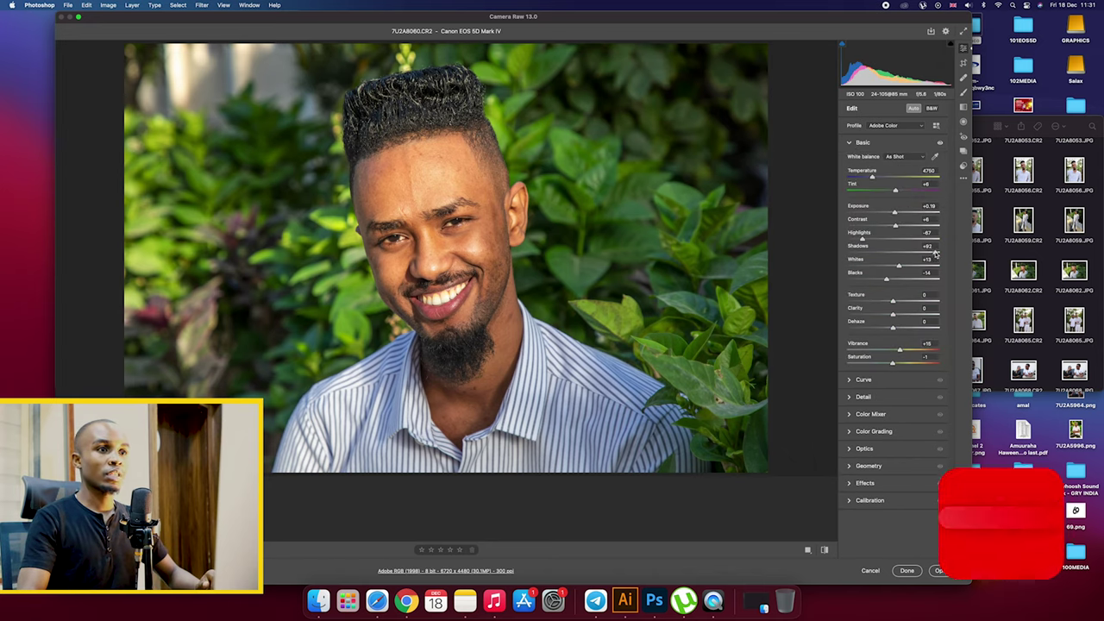
left_click_drag(864, 240, 924, 269)
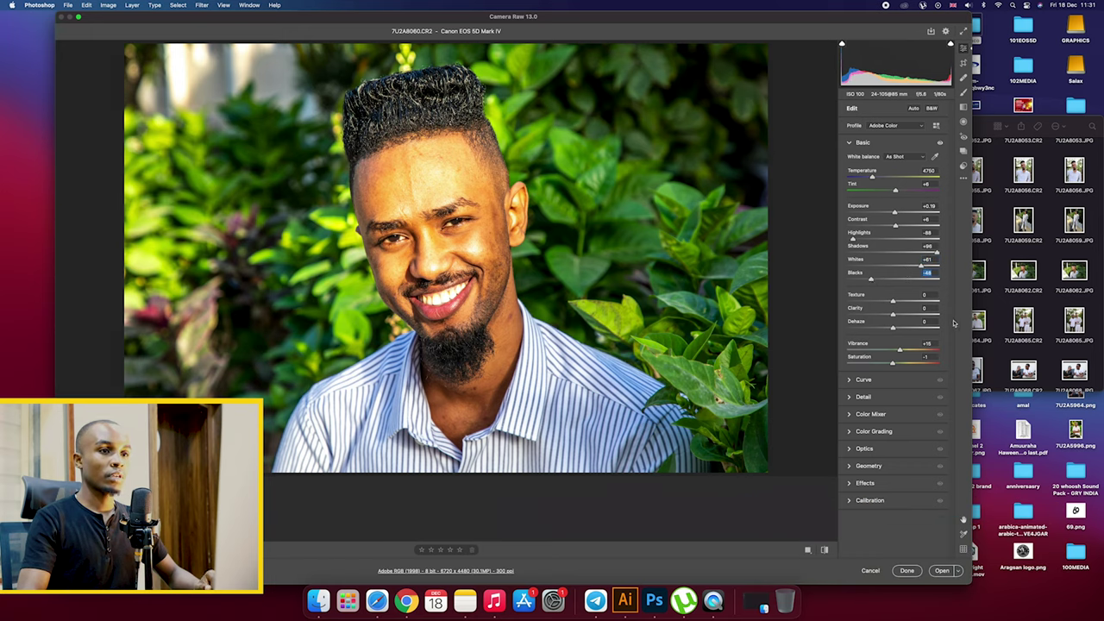
- In Color Mixer Saturation, lower Oranges and adjust the Greens and Whites sliders
left_click(872, 415)
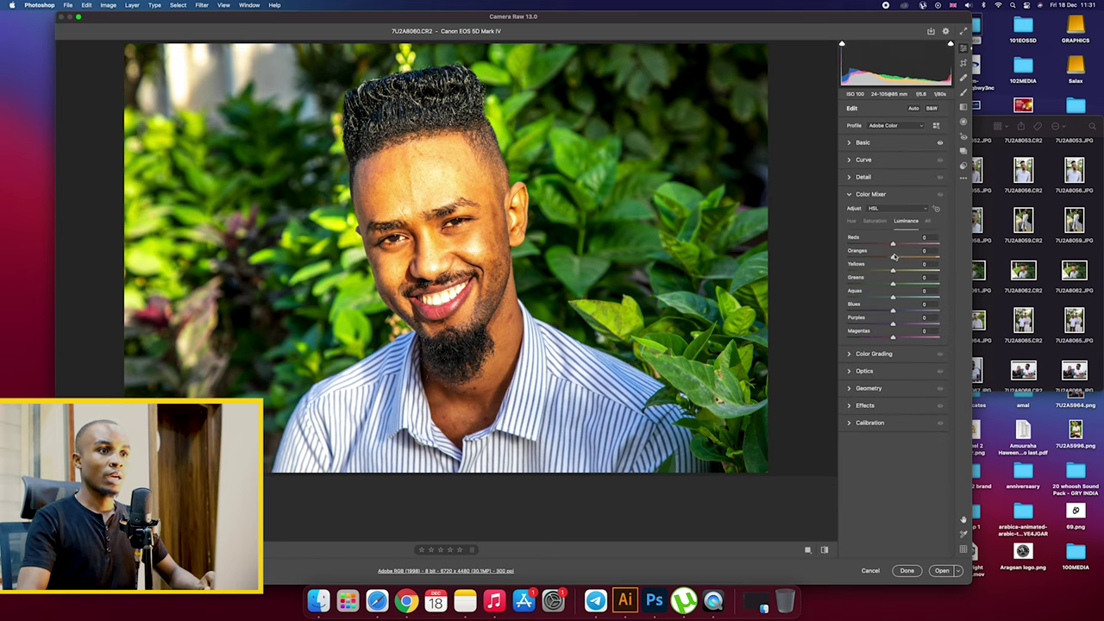
key("super+alt+shift+s")
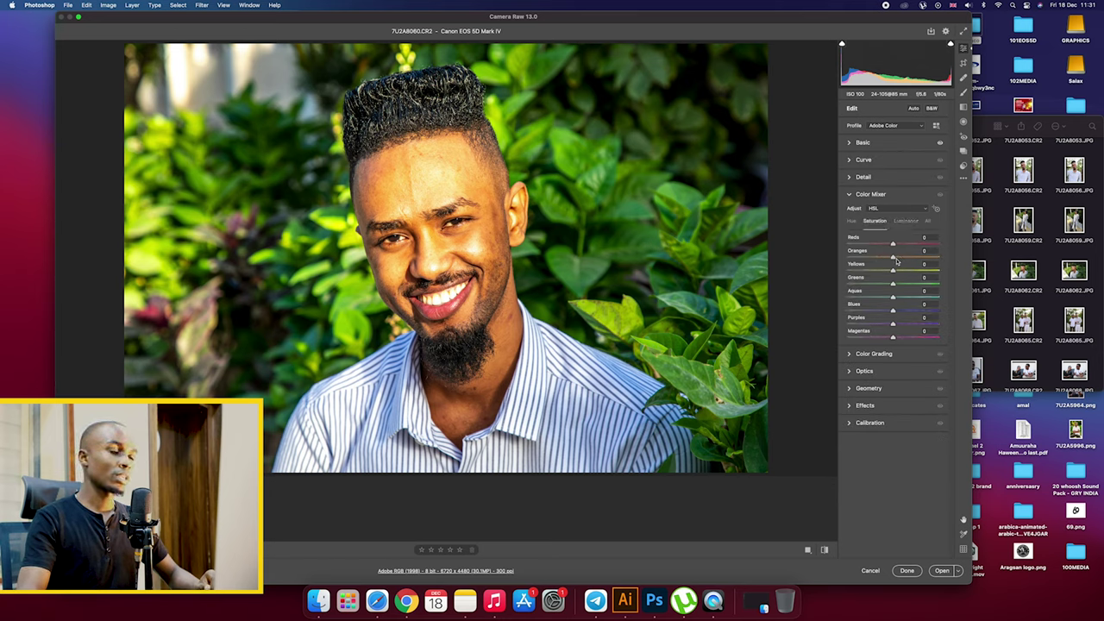
left_click_drag(894, 257, 876, 257)
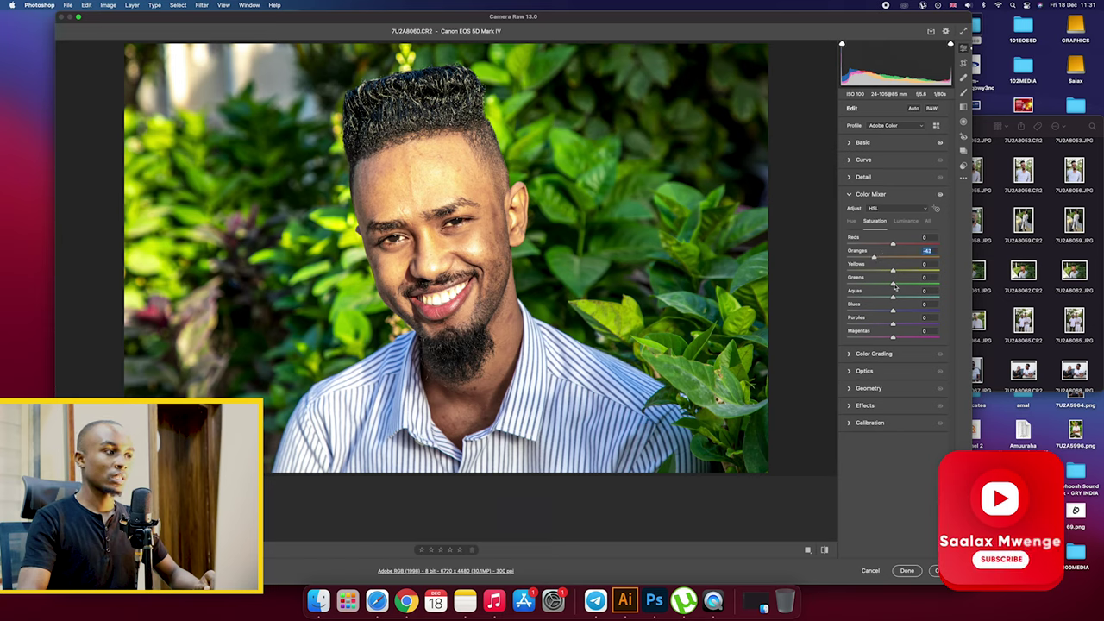
left_click_drag(894, 285, 922, 285)
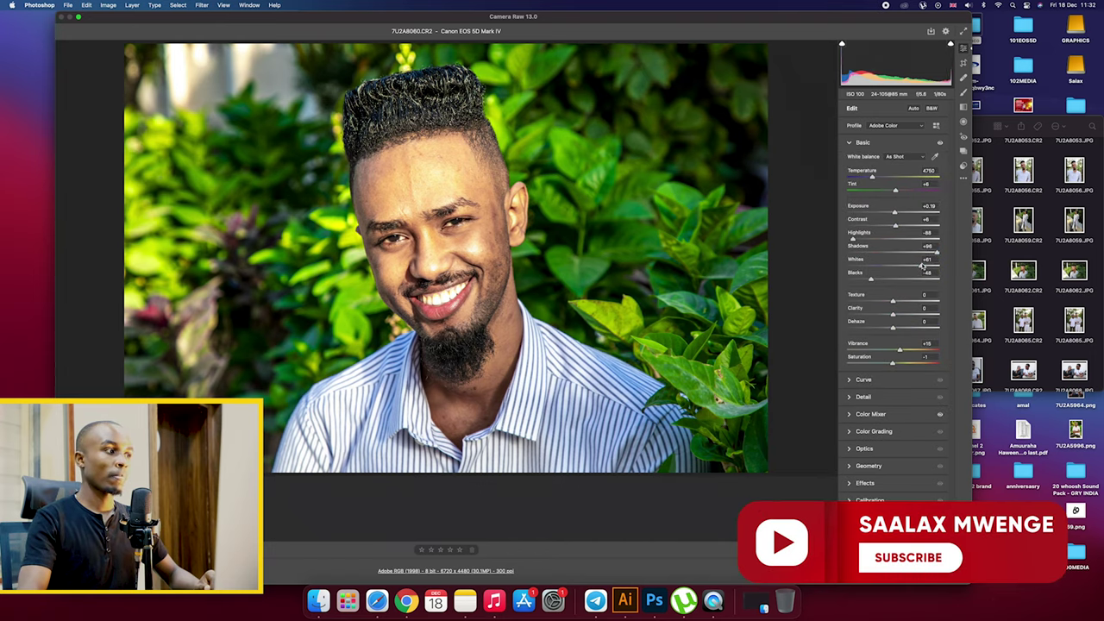
left_click_drag(922, 266, 925, 266)
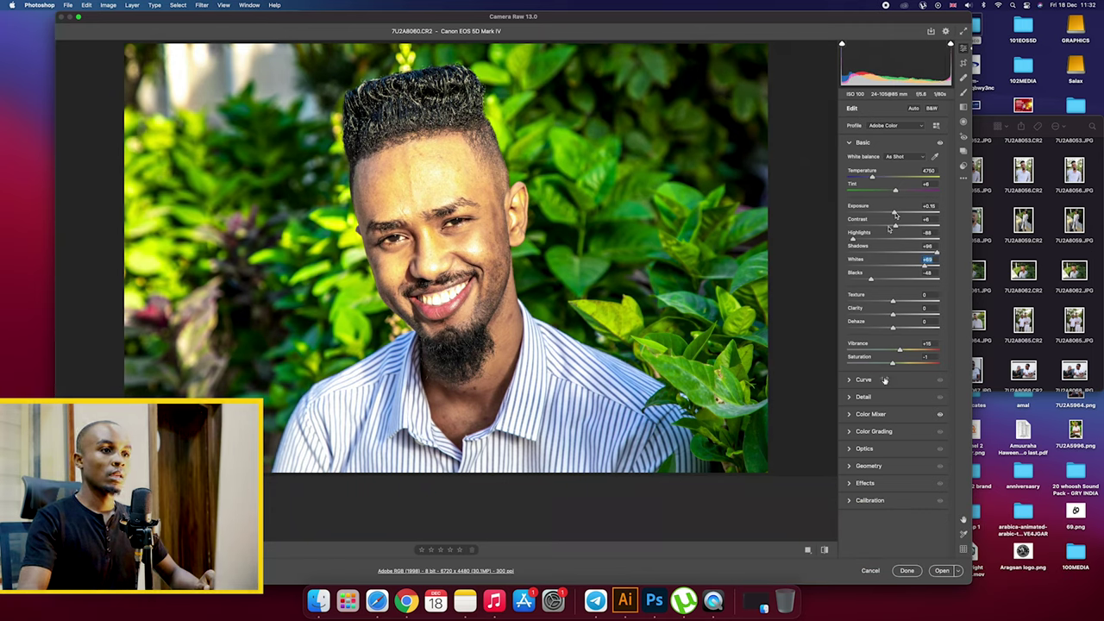
left_click(873, 416)
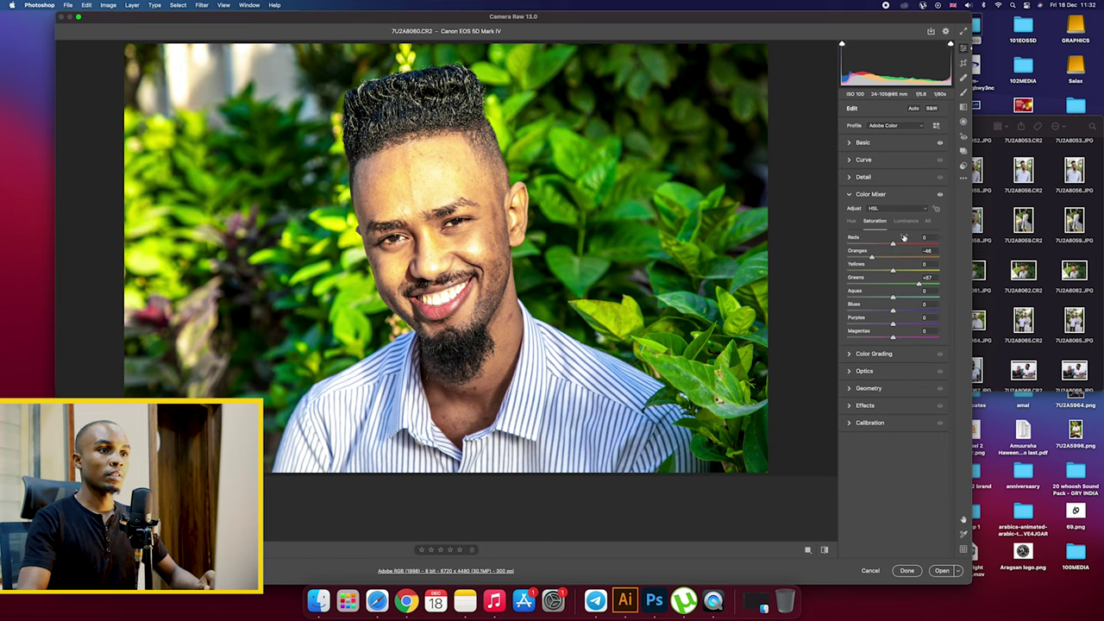
- Set Luminance Oranges to +6, Reds slightly lower, Greens -23, and desaturate Oranges
left_click(906, 220)
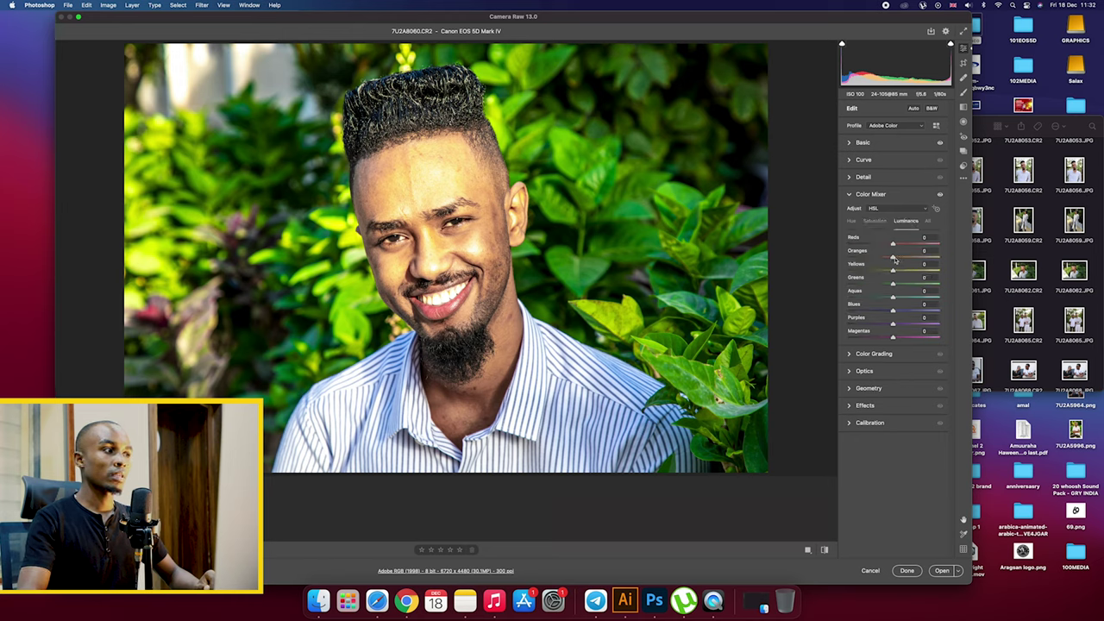
left_click(895, 246)
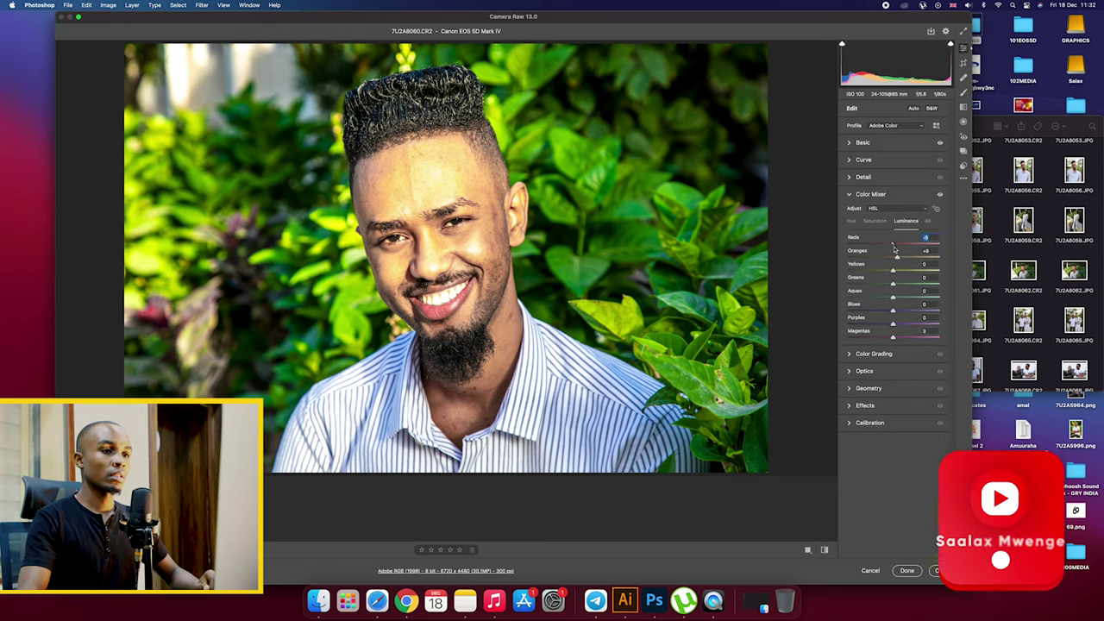
left_click_drag(895, 246, 891, 245)
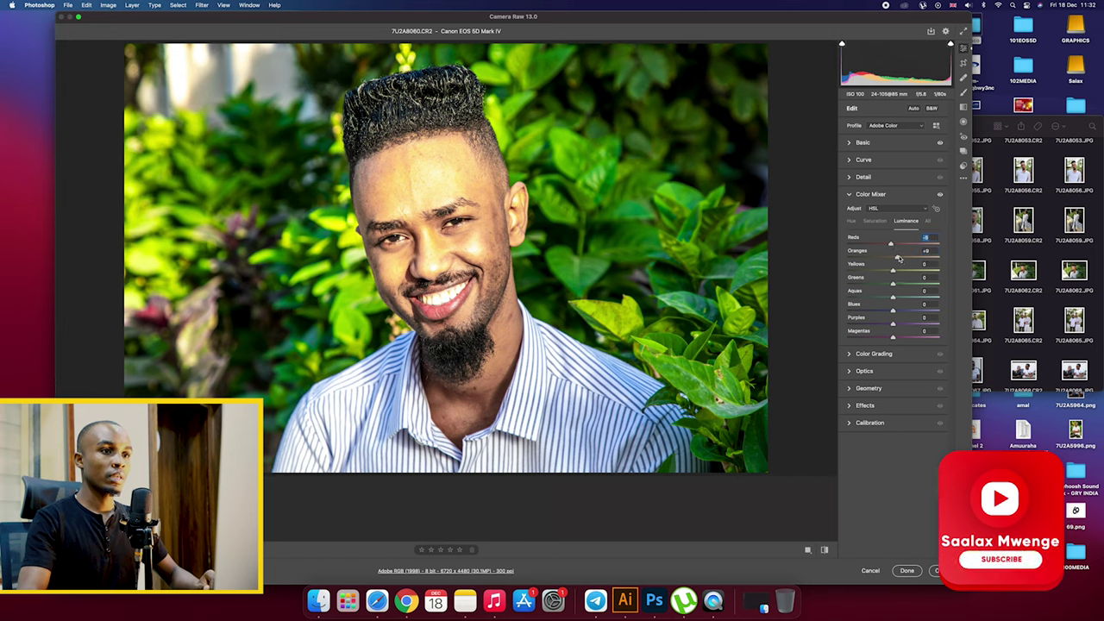
left_click(875, 221)
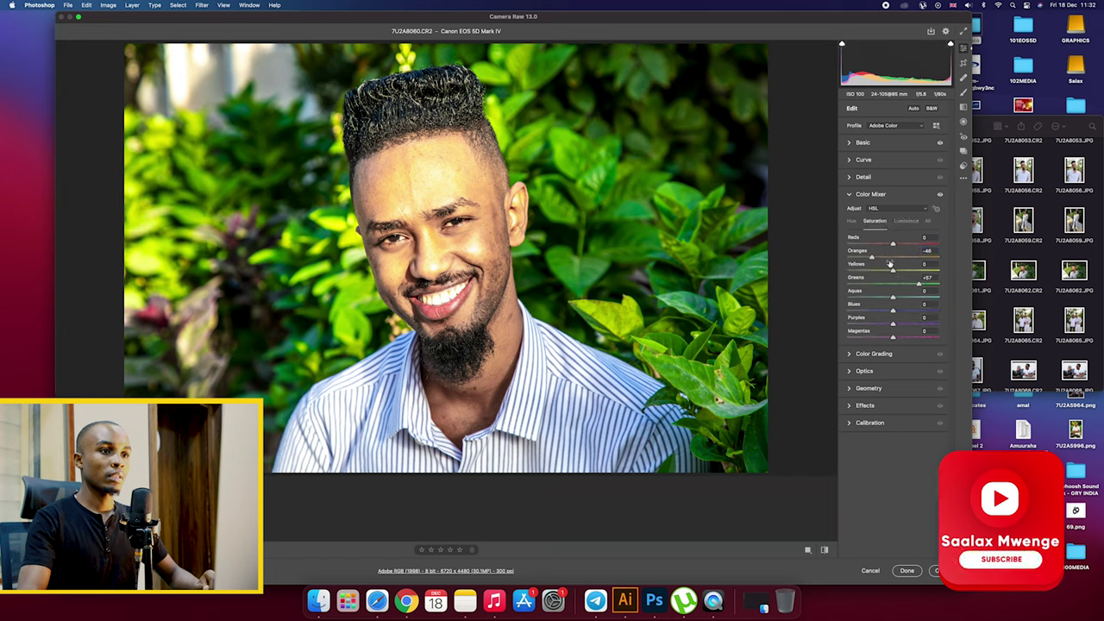
left_click_drag(893, 263, 876, 257)
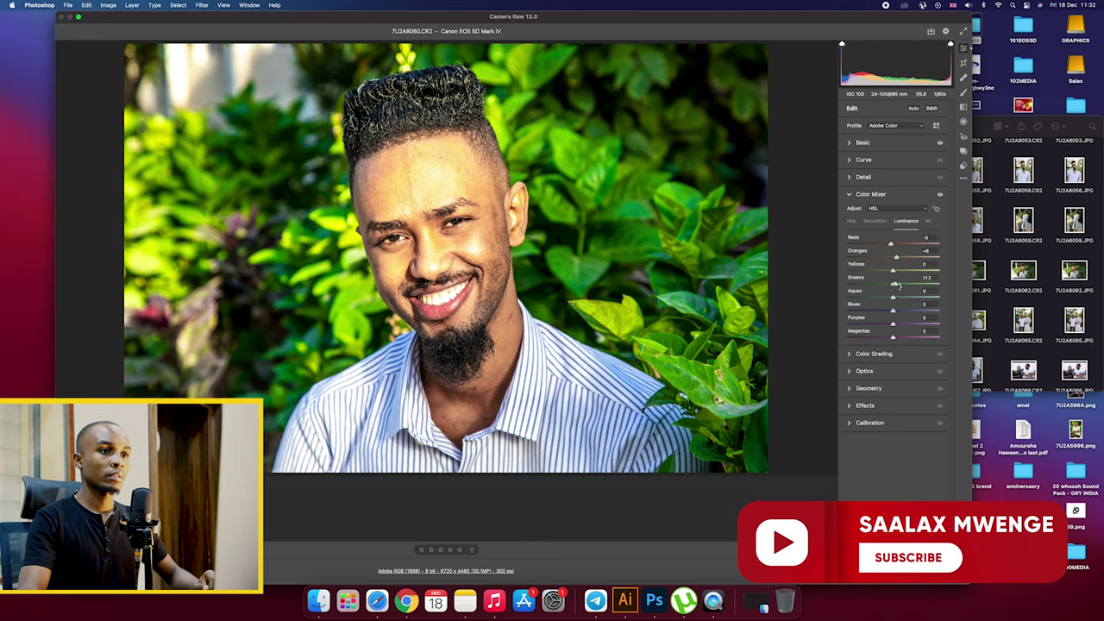
left_click_drag(897, 285, 887, 285)
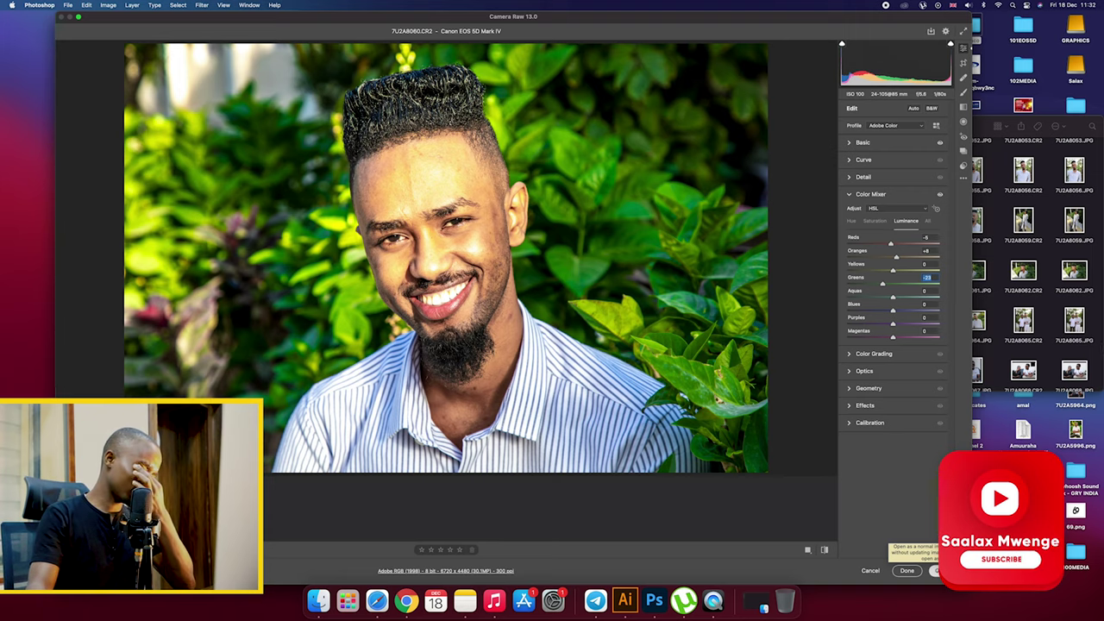
- Open the adjusted raw photo as a document and unlock the Background layer
left_click(934, 571)
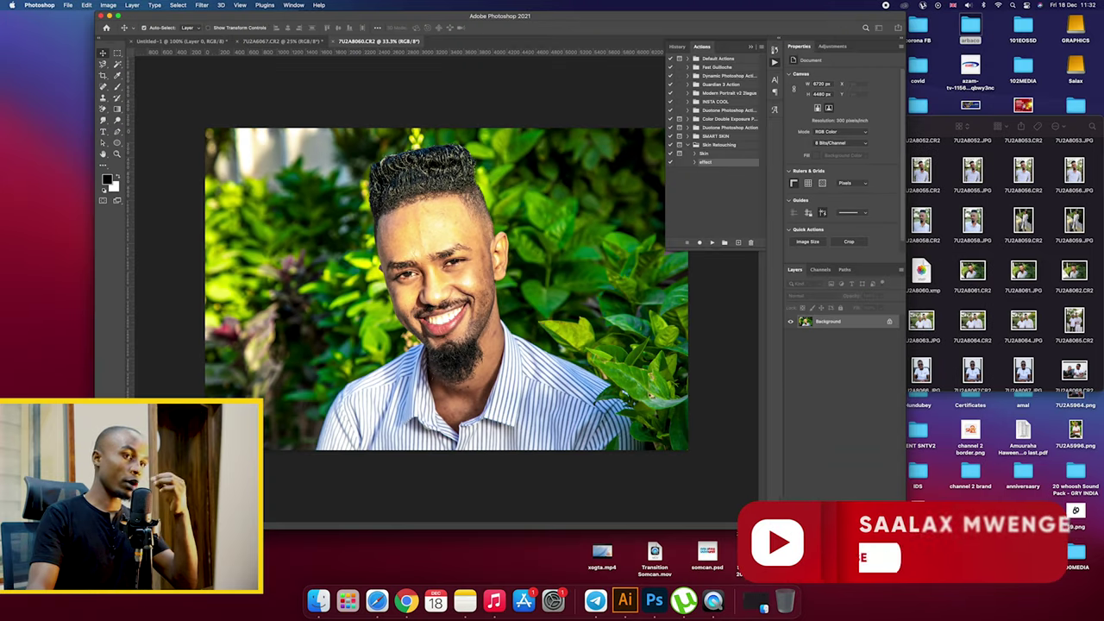
left_click(890, 322)
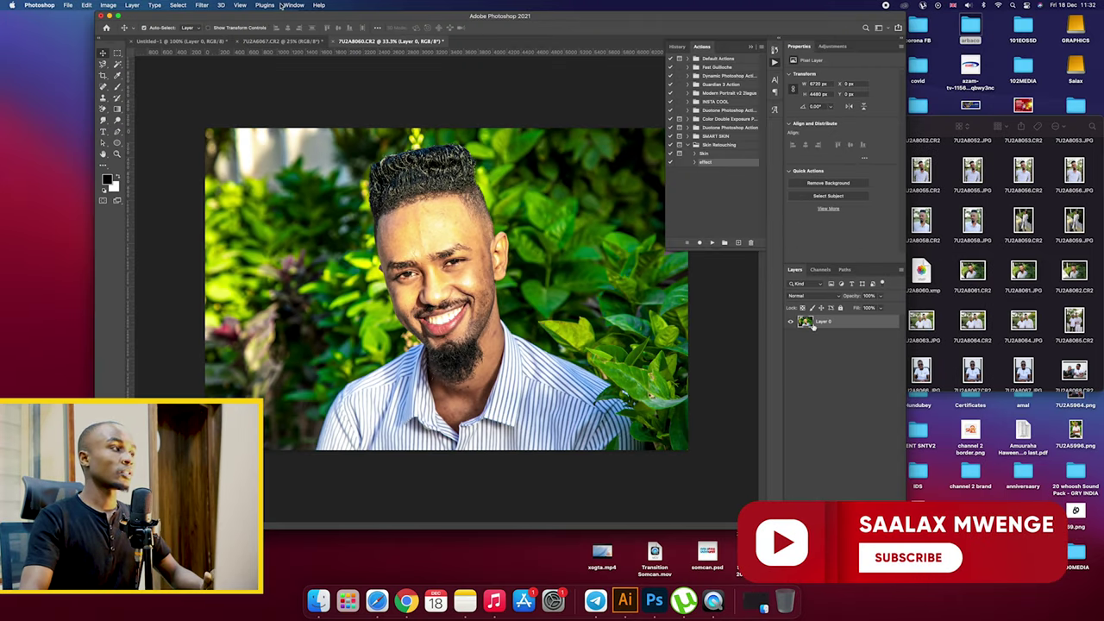
key("super+equal")
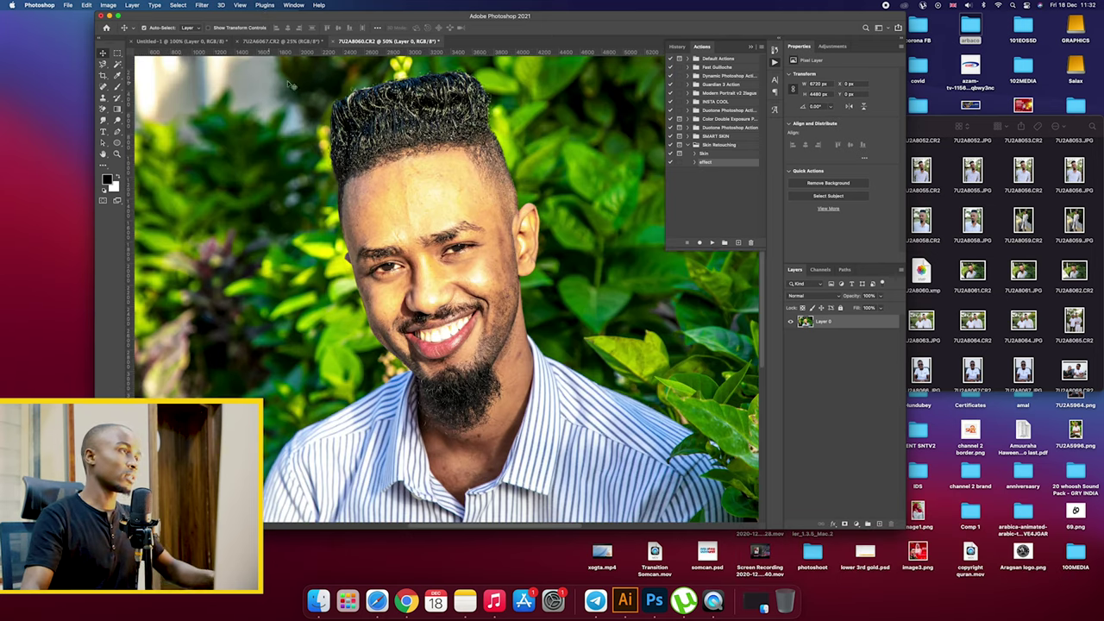
- Apply Neural Filters Skin Smoothing to the face, output as a new layer
left_click(201, 5)
left_click(208, 40)
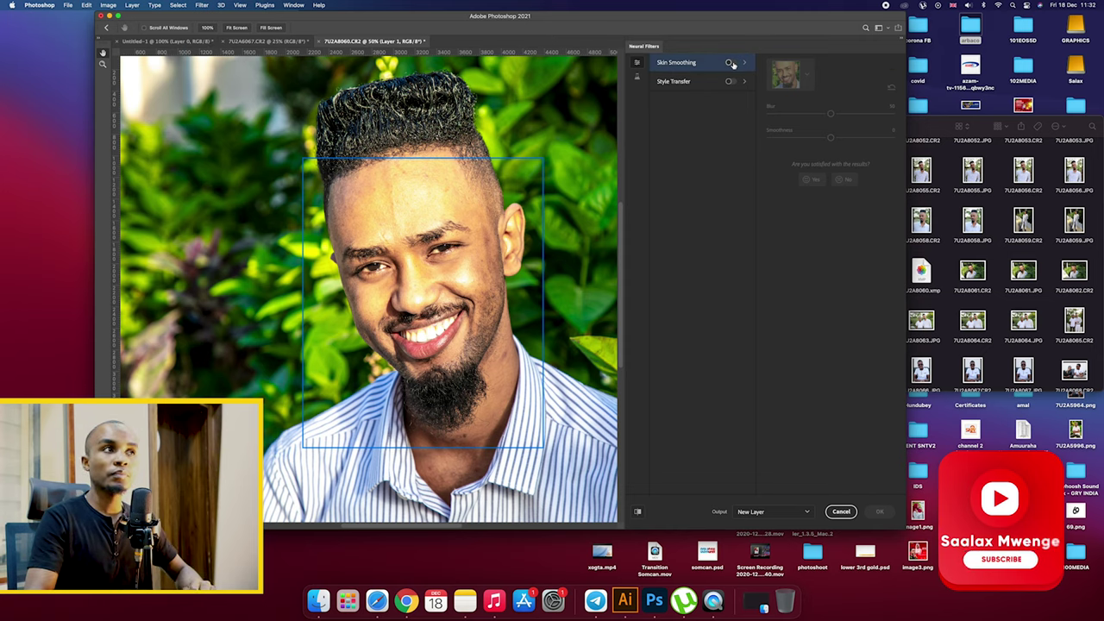
left_click(730, 63)
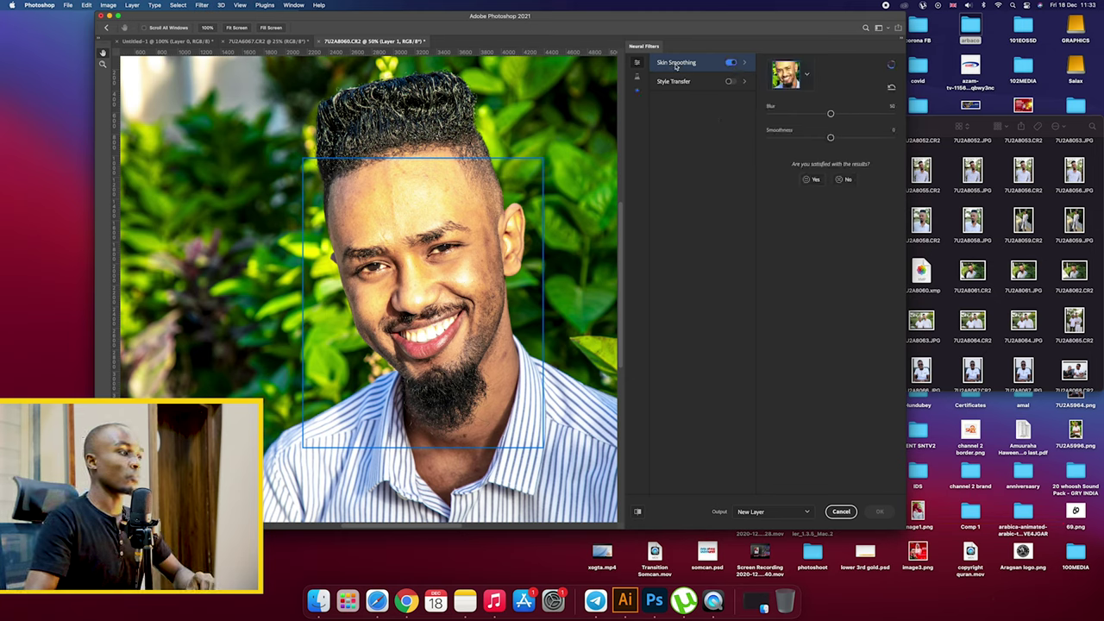
mouse_move(677, 67)
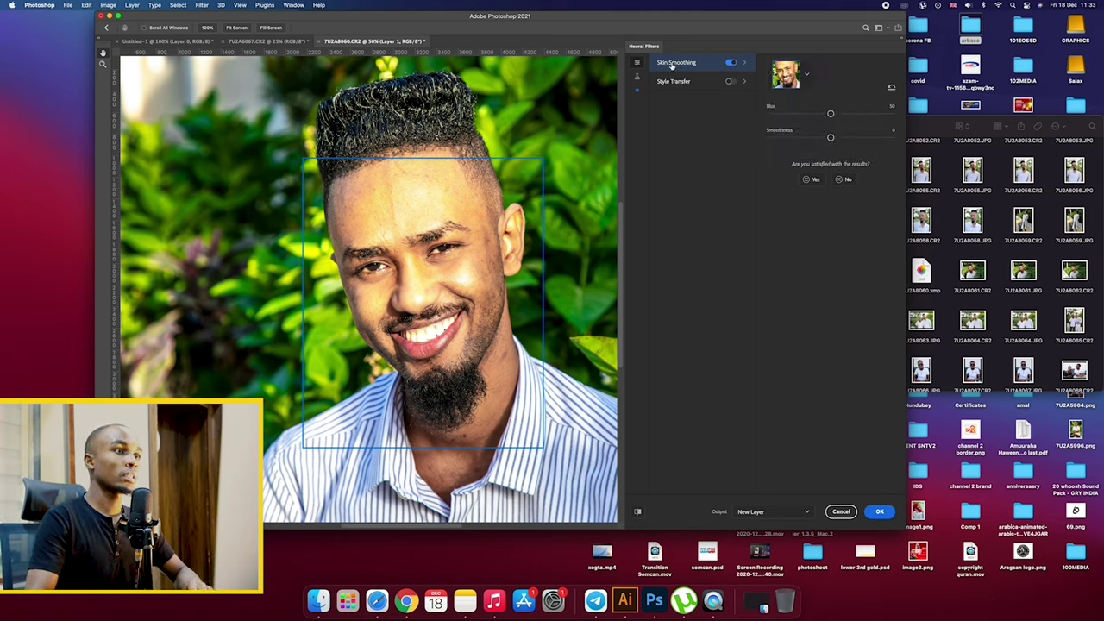
left_click(730, 64)
left_click(731, 64)
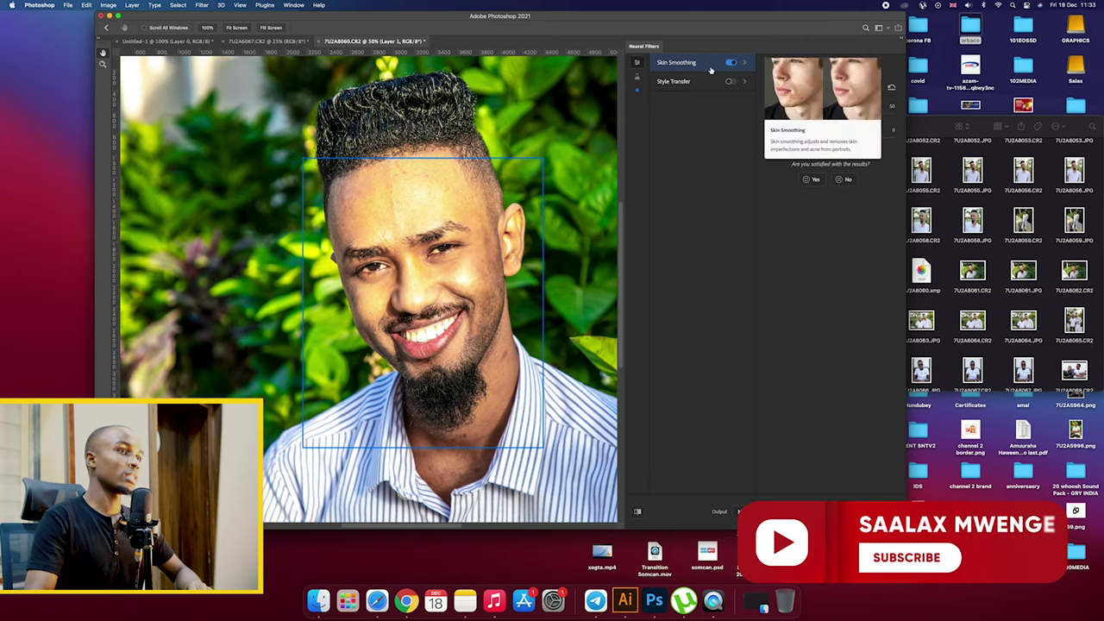
key("Return")
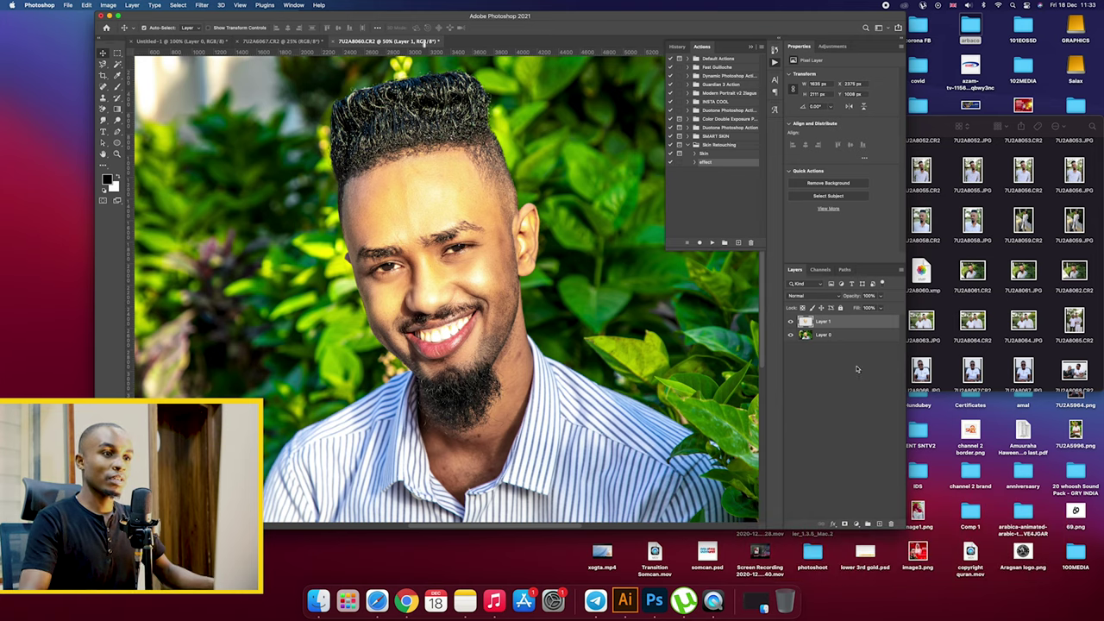
- Merge the skin-smoothed layer with the original portrait layer
right_click(839, 328)
left_click(794, 435)
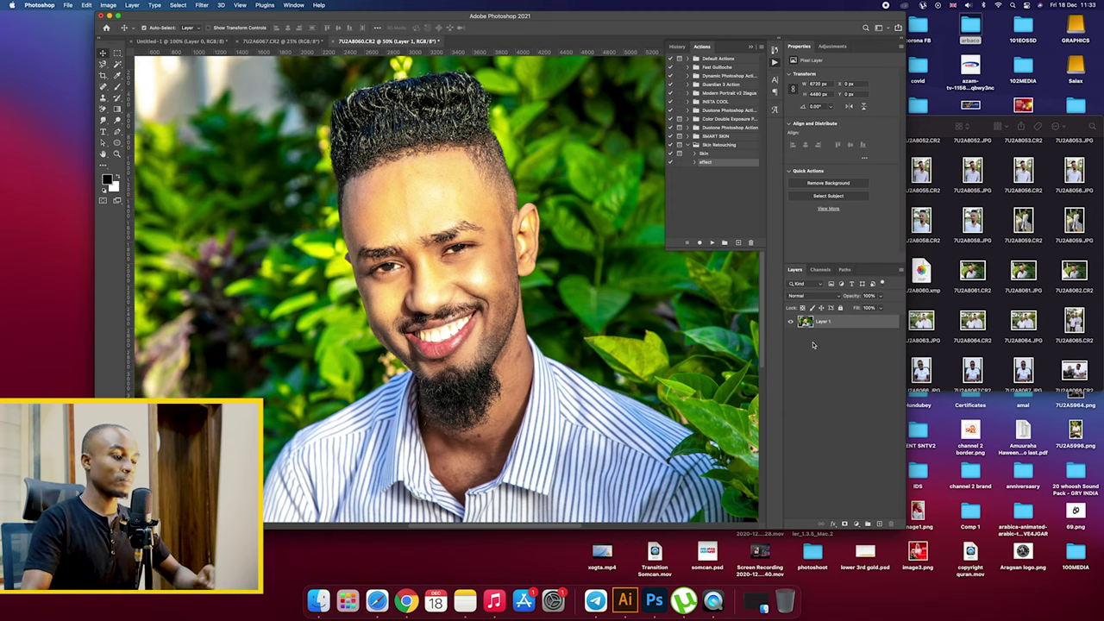
key("super+minus")
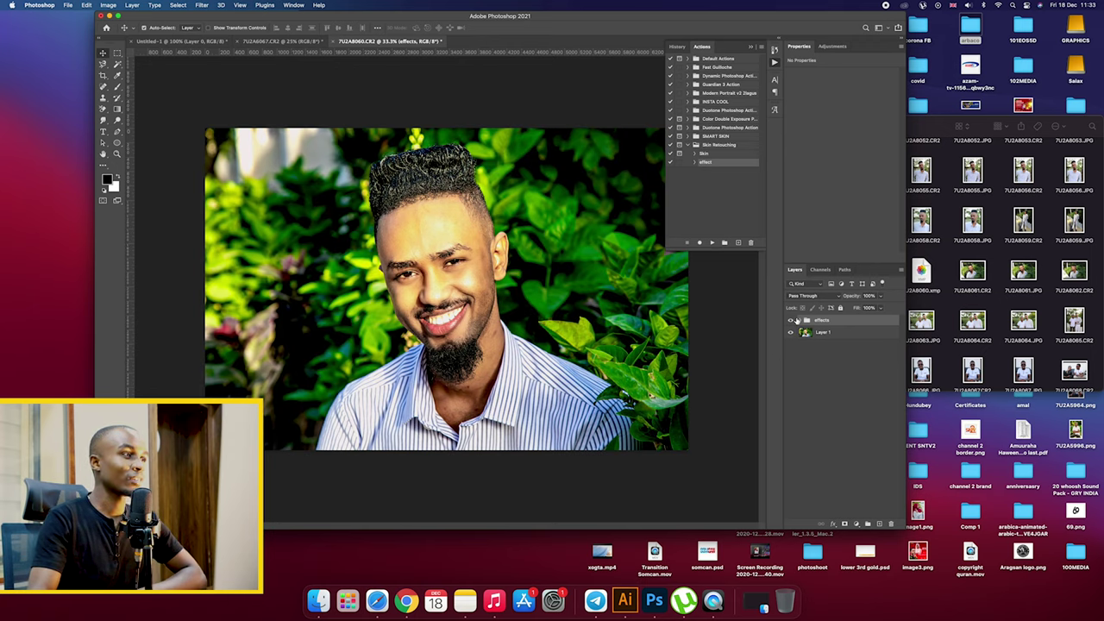
- Compare before and after with the 'effects' group, leaving it visible
left_click(790, 321)
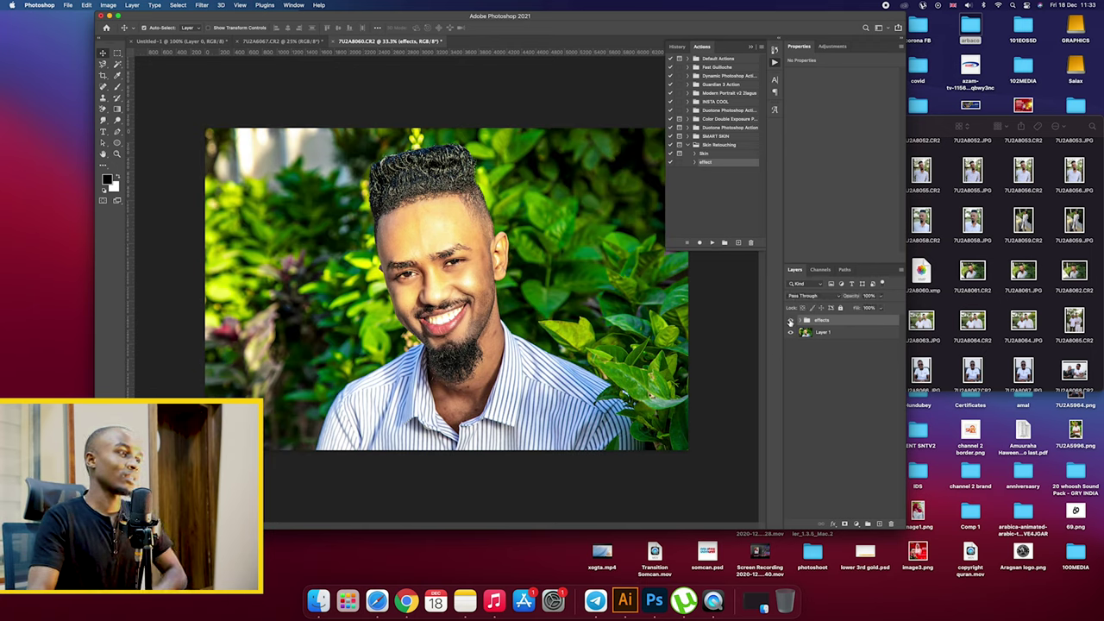
left_click(790, 321)
left_click(790, 321)
left_click(790, 321)
left_click(790, 321)
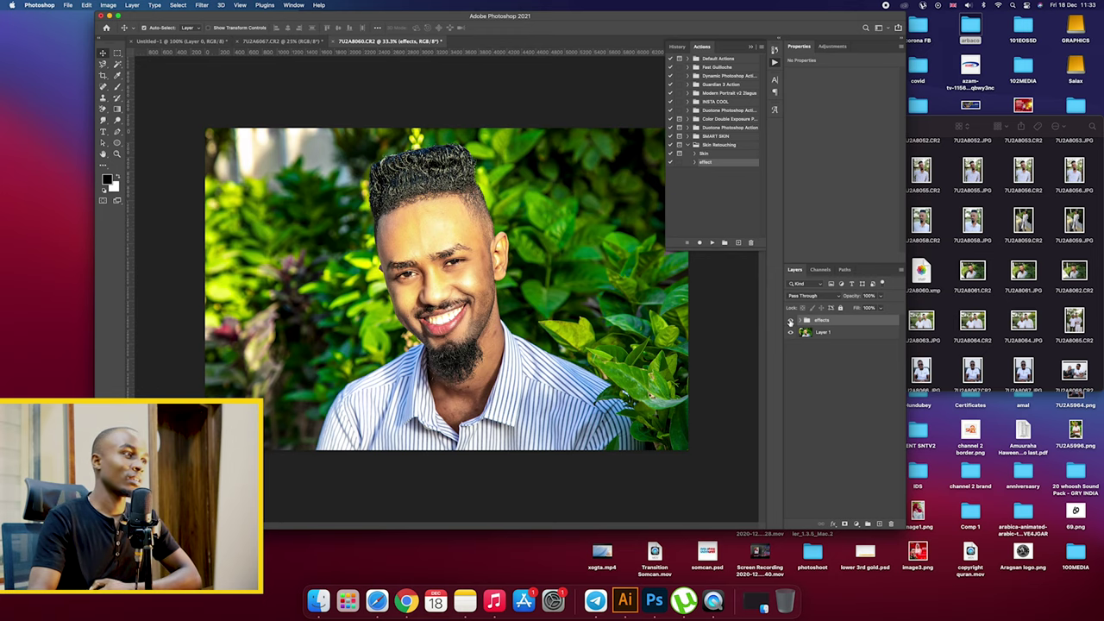
left_click(790, 321)
left_click(790, 321)
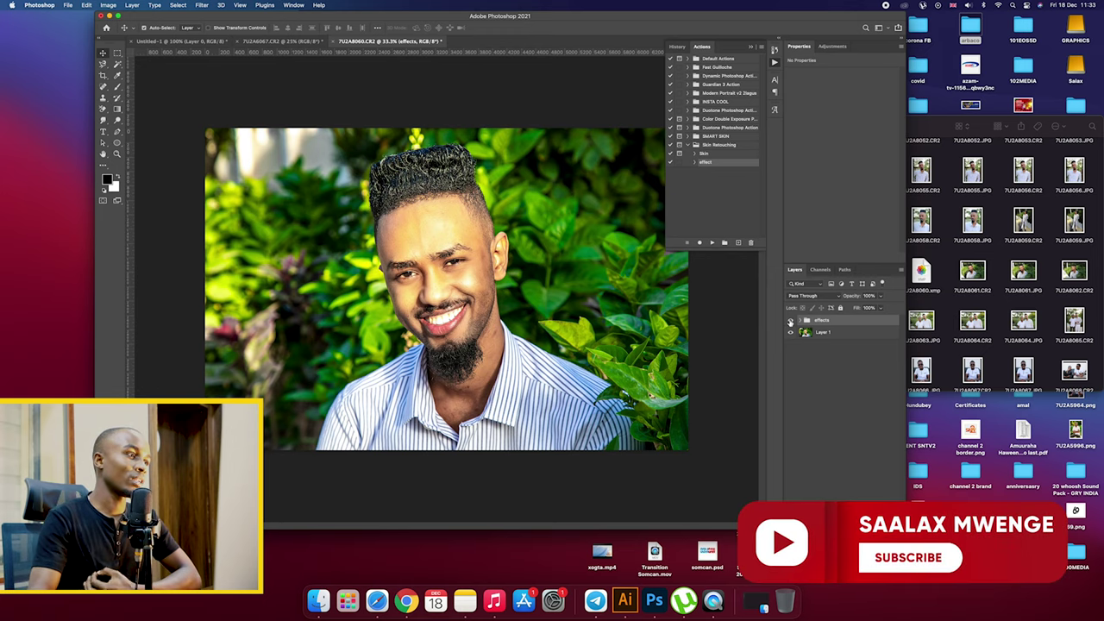
left_click(791, 321)
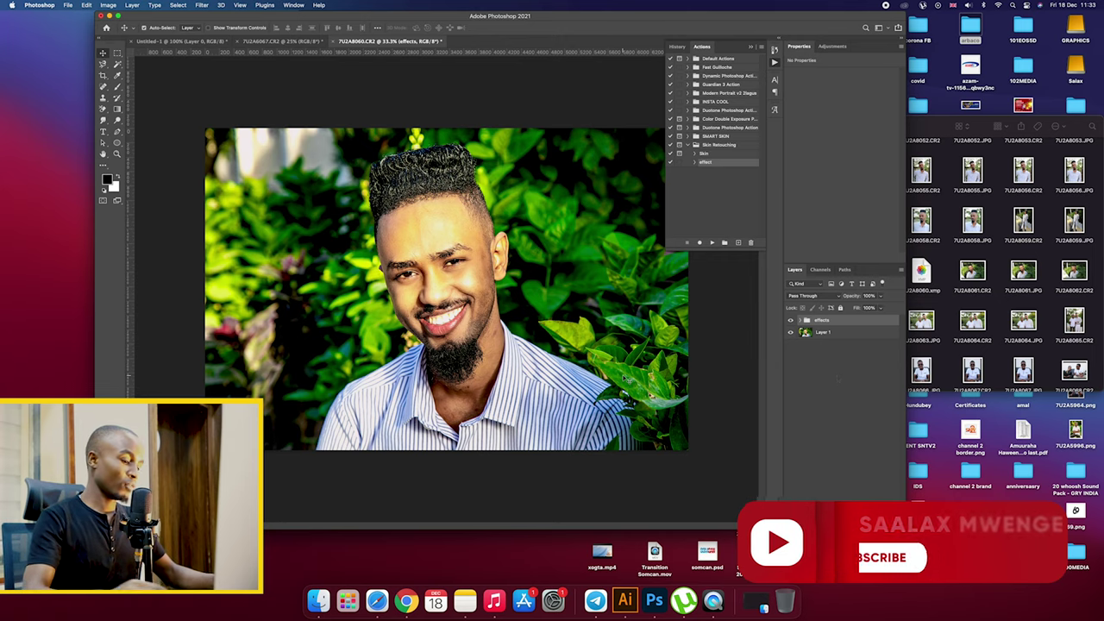
key("super+minus")
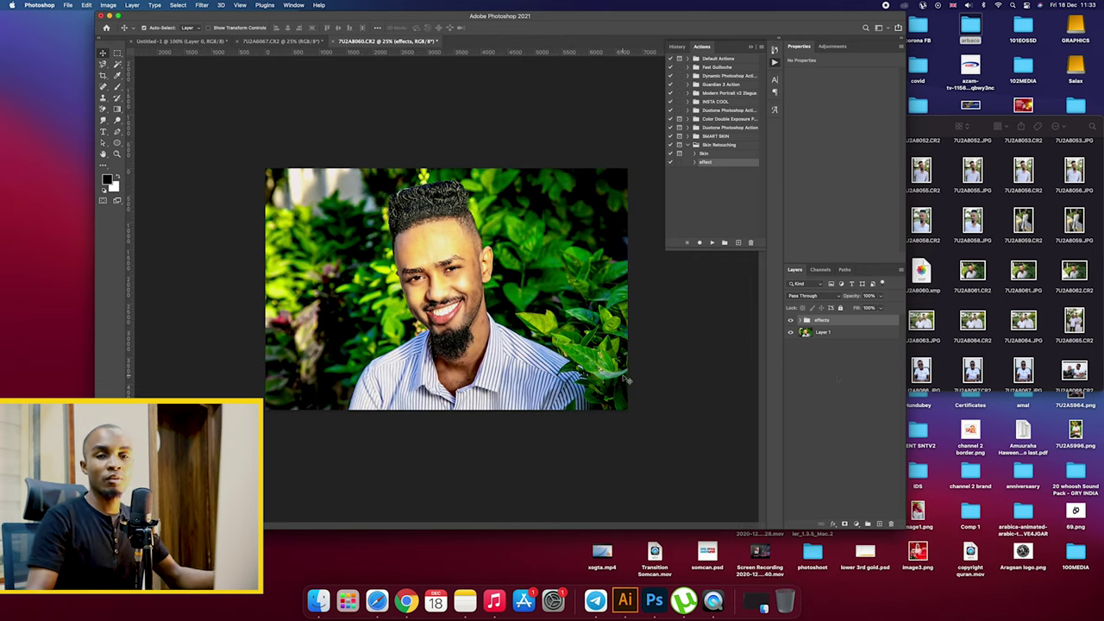
left_click(68, 4)
mouse_move(94, 127)
left_click(68, 5)
mouse_move(146, 122)
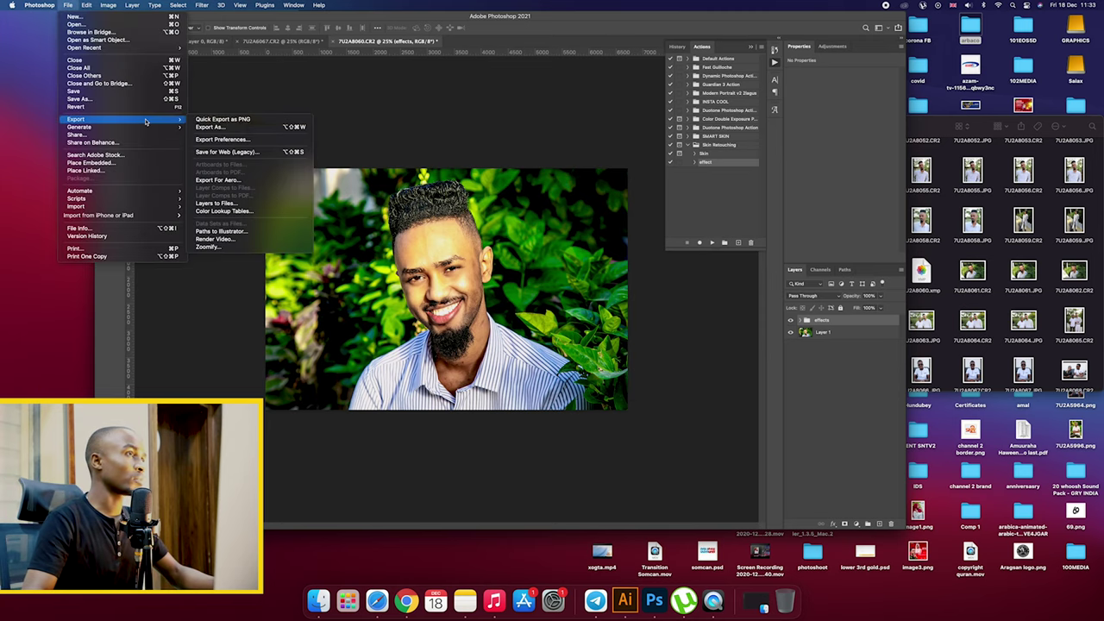
key("Escape")
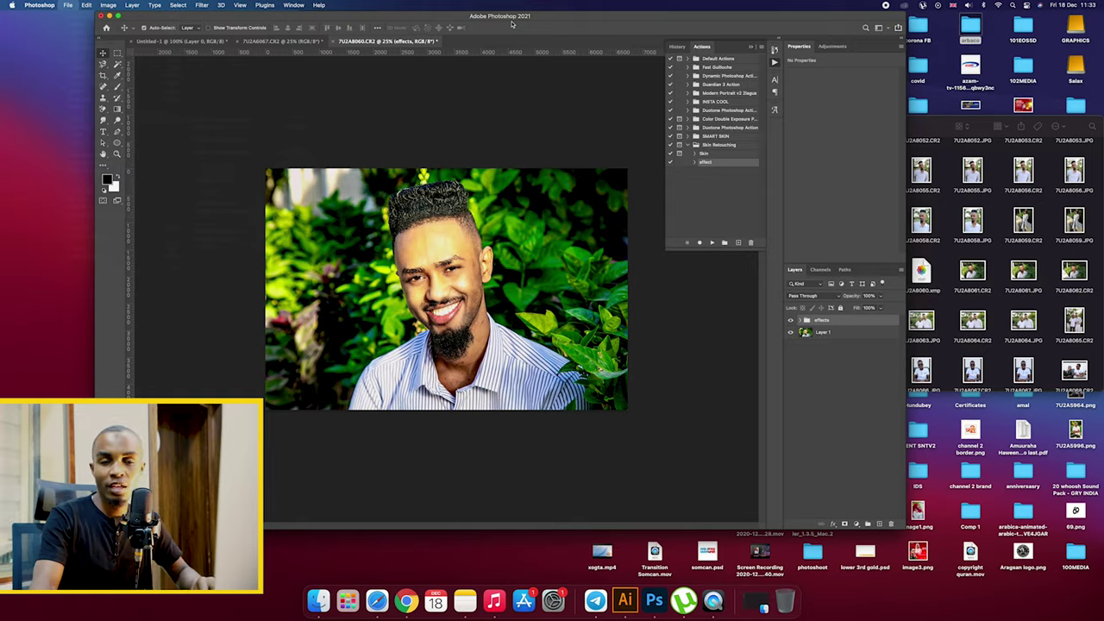